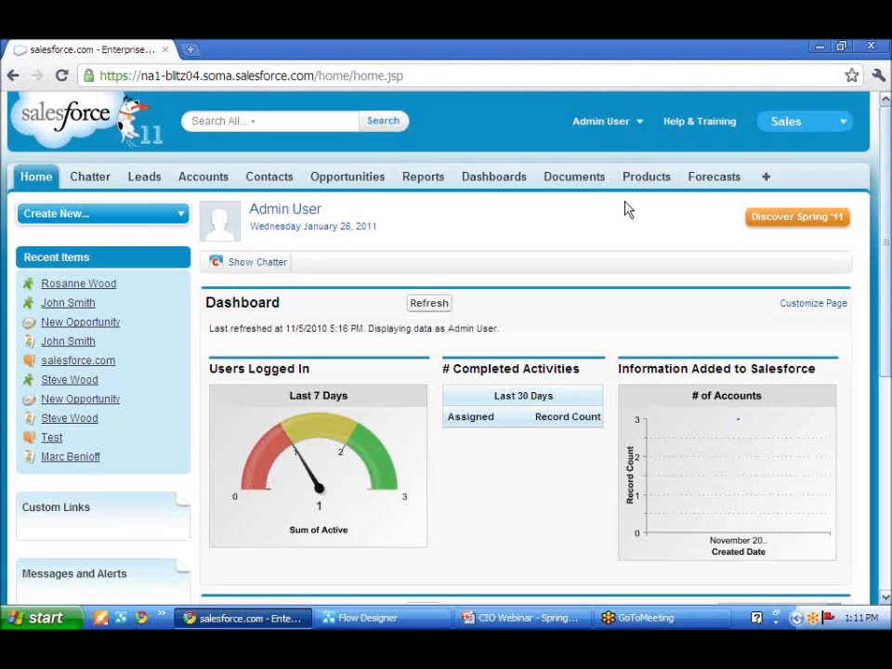
Open the Flows list in Setup, under the Workflow & Approvals section of Create, and look over the page
click(607, 124)
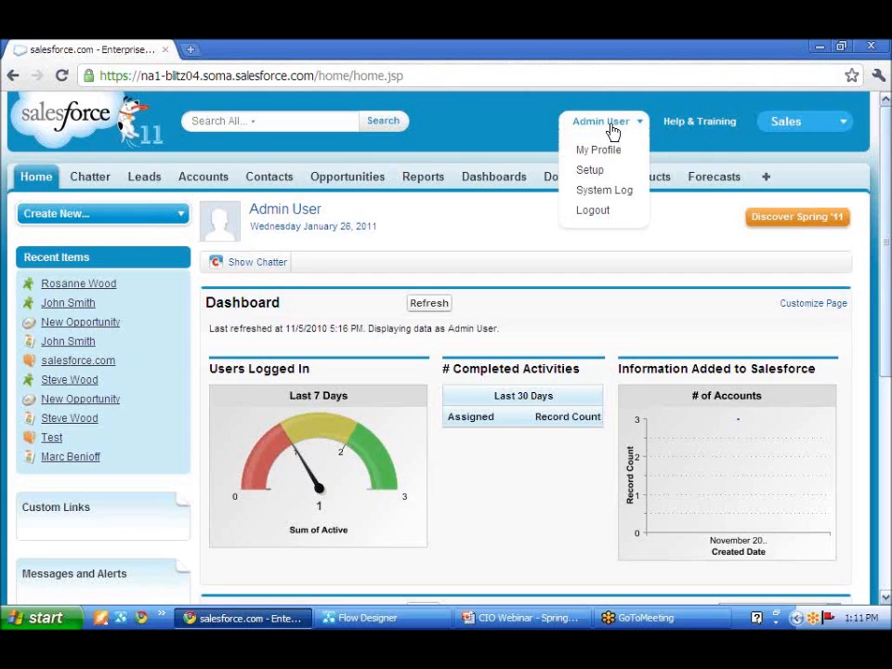
click(597, 174)
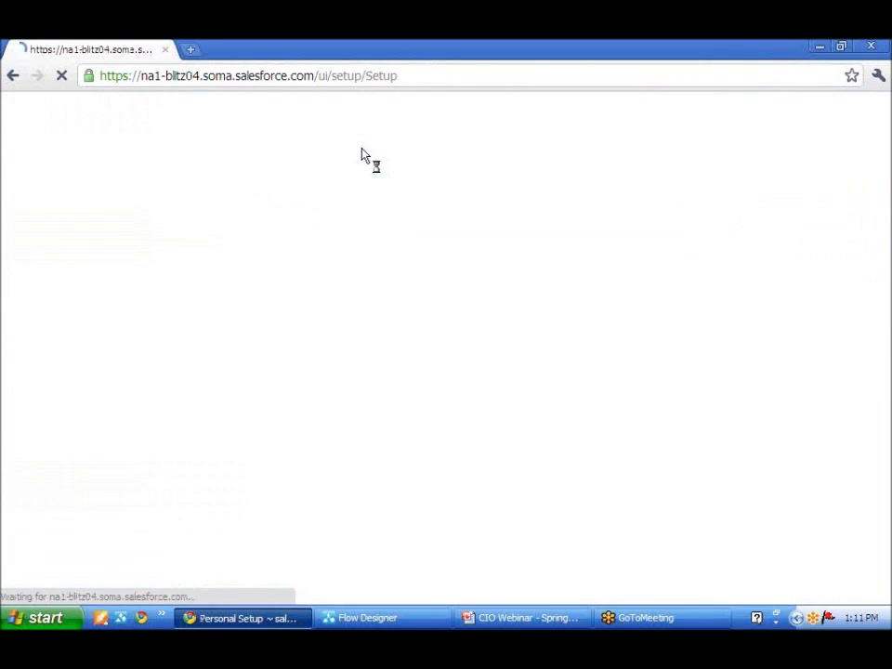
scroll(139, 251, down, 5)
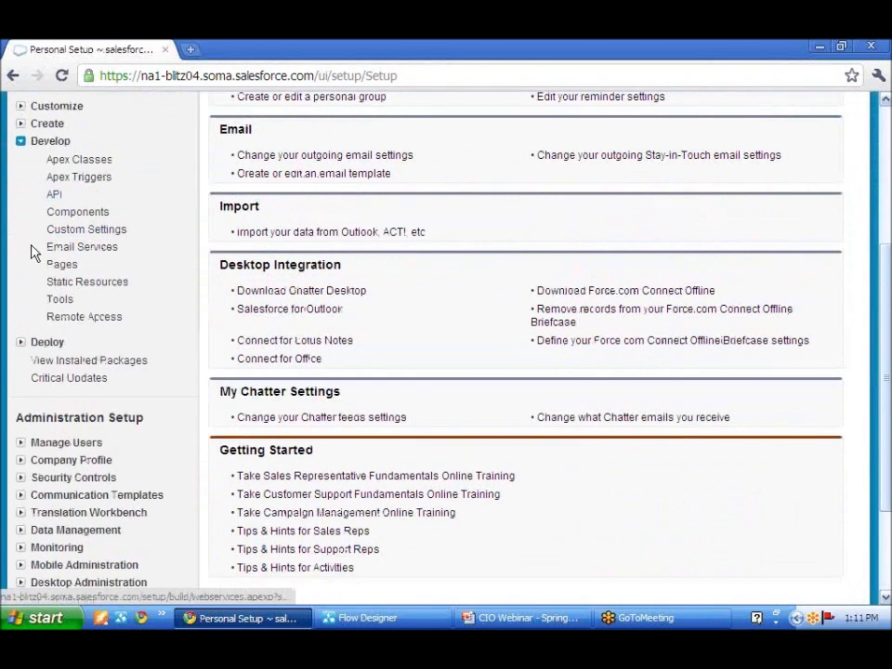
click(21, 140)
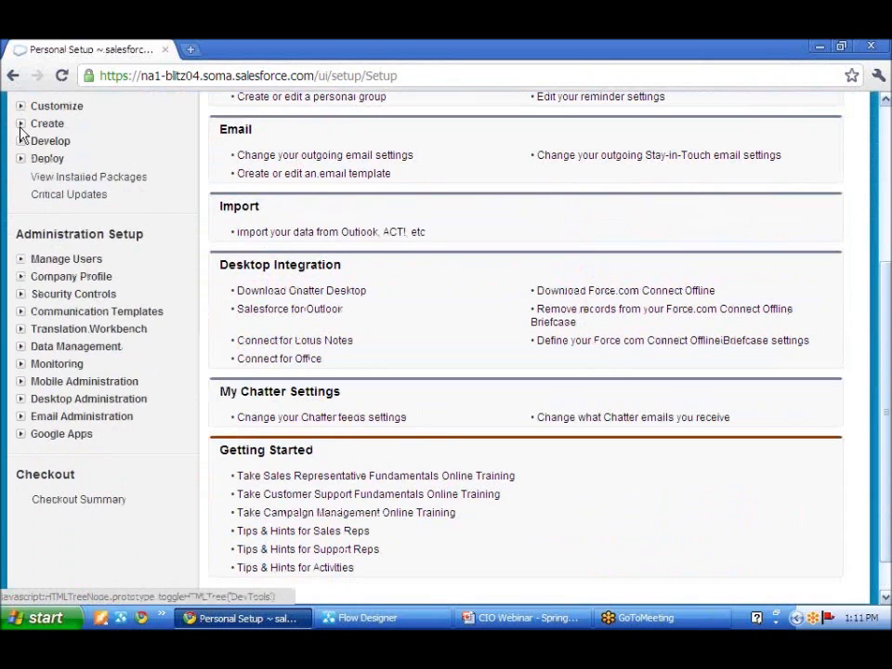
click(20, 123)
scroll(116, 167, up, 5)
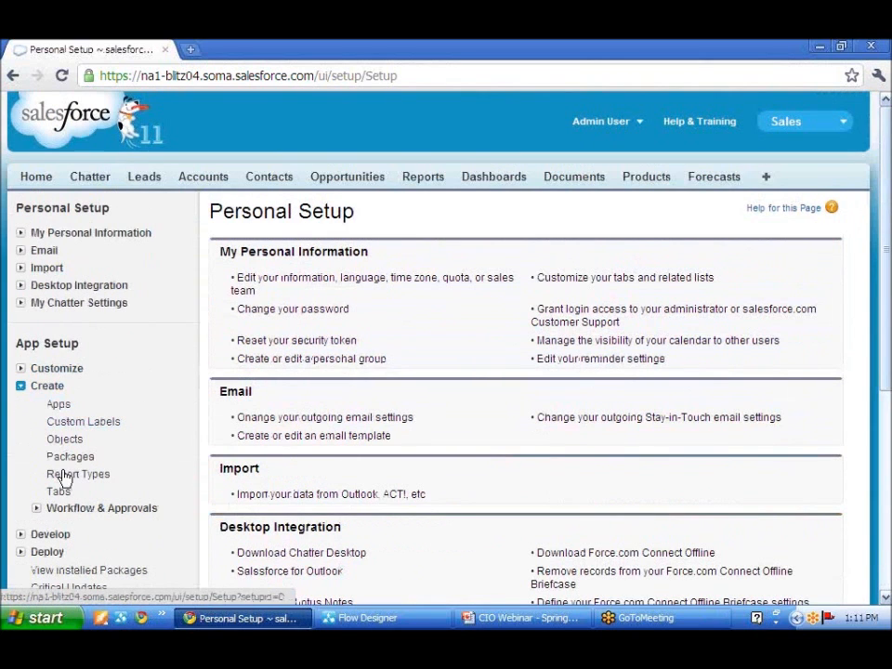
click(38, 510)
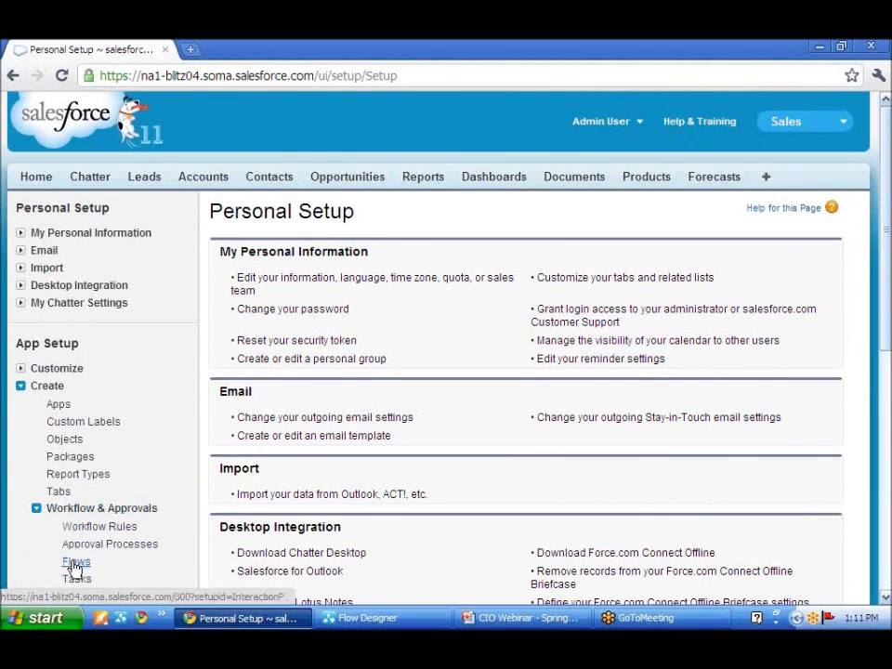
click(75, 563)
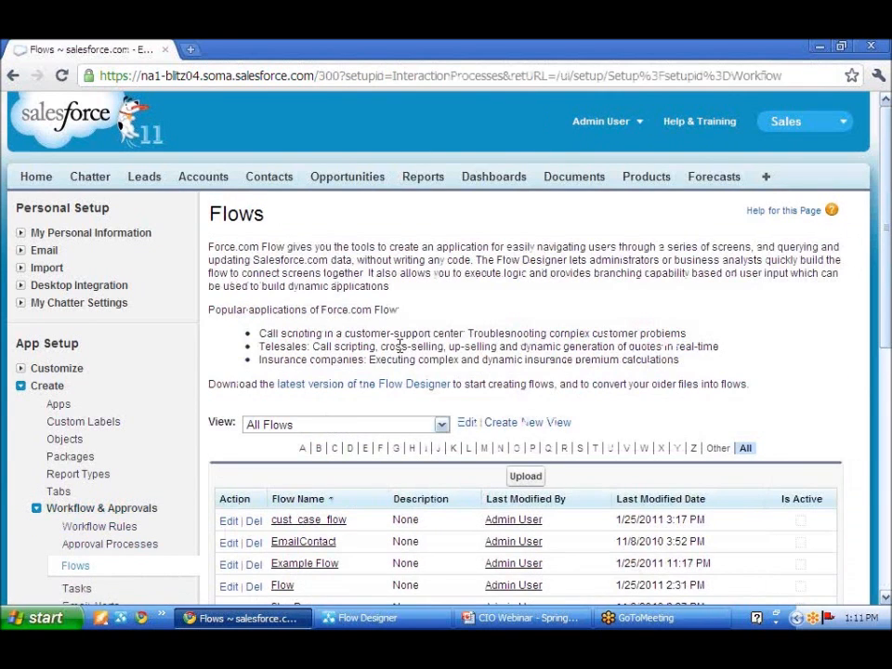
scroll(399, 346, down, 1)
scroll(399, 345, up, 1)
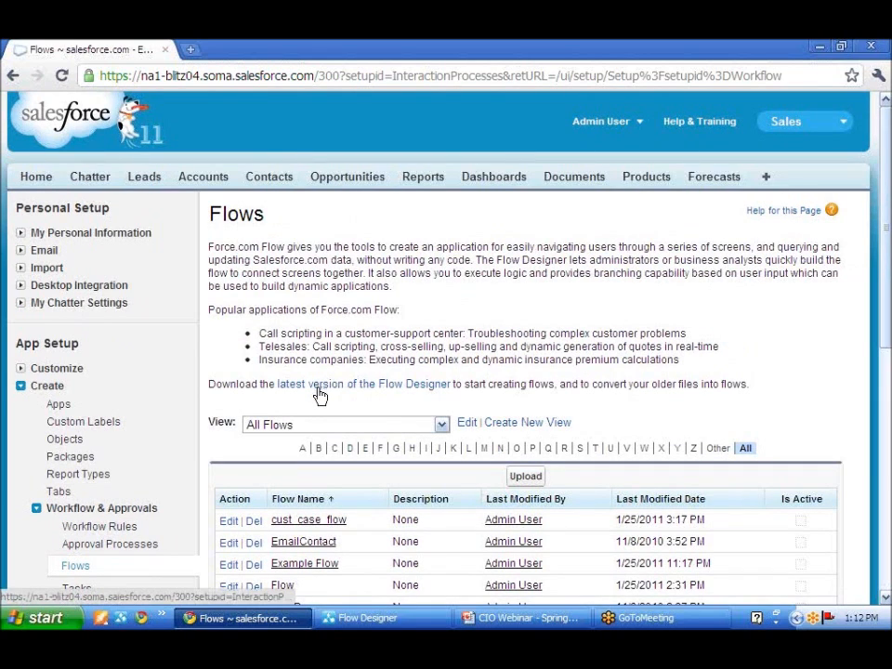
click(385, 619)
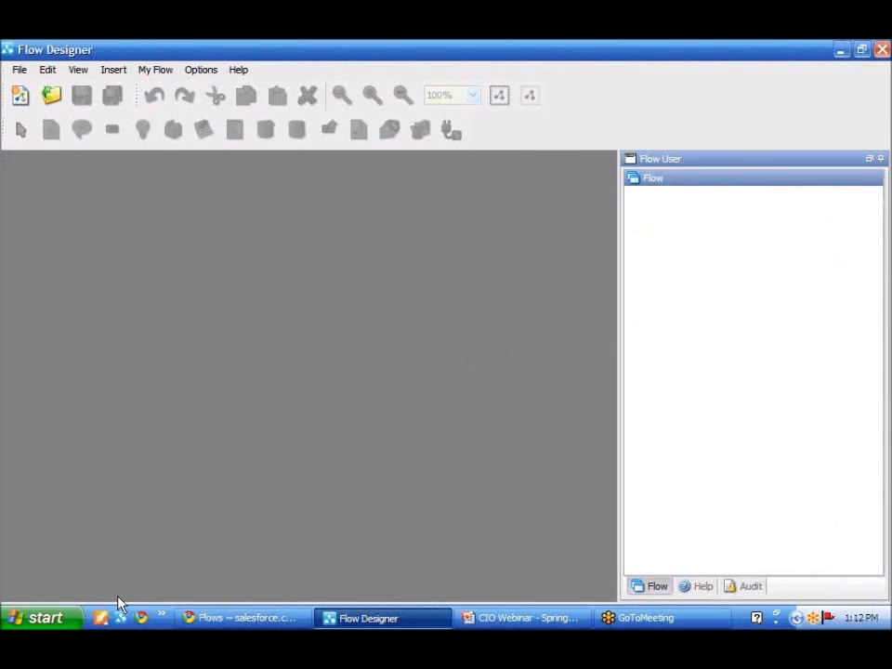
click(65, 618)
click(92, 555)
mouse_move(237, 509)
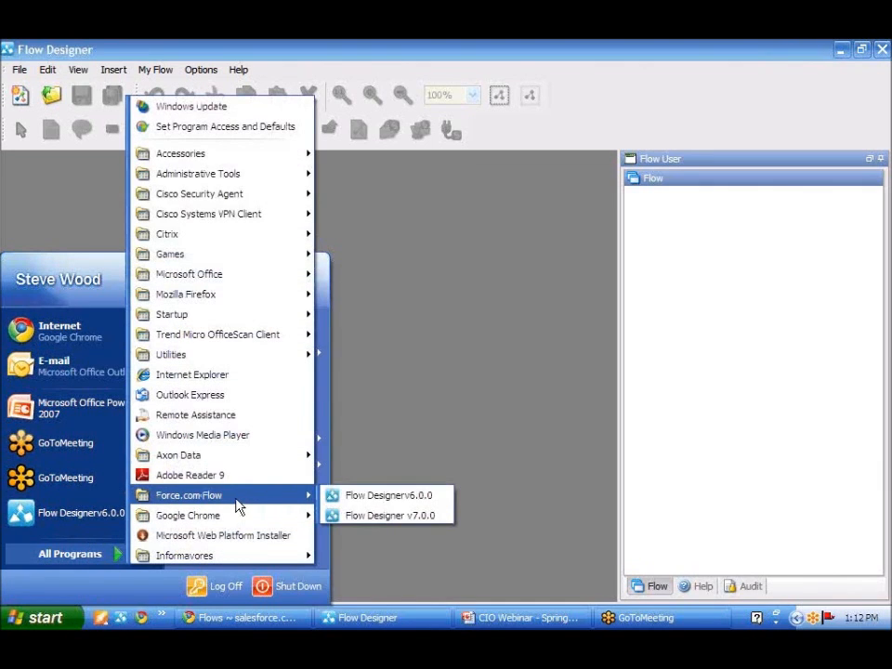
click(370, 513)
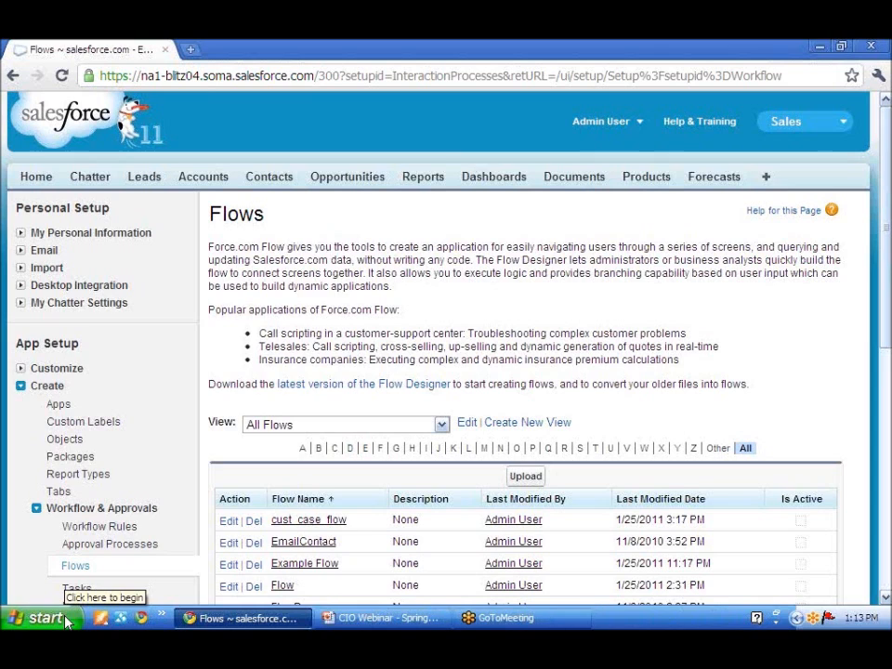
Start Flow Designer v7.0.0 from the Force.com Flow program group
click(44, 618)
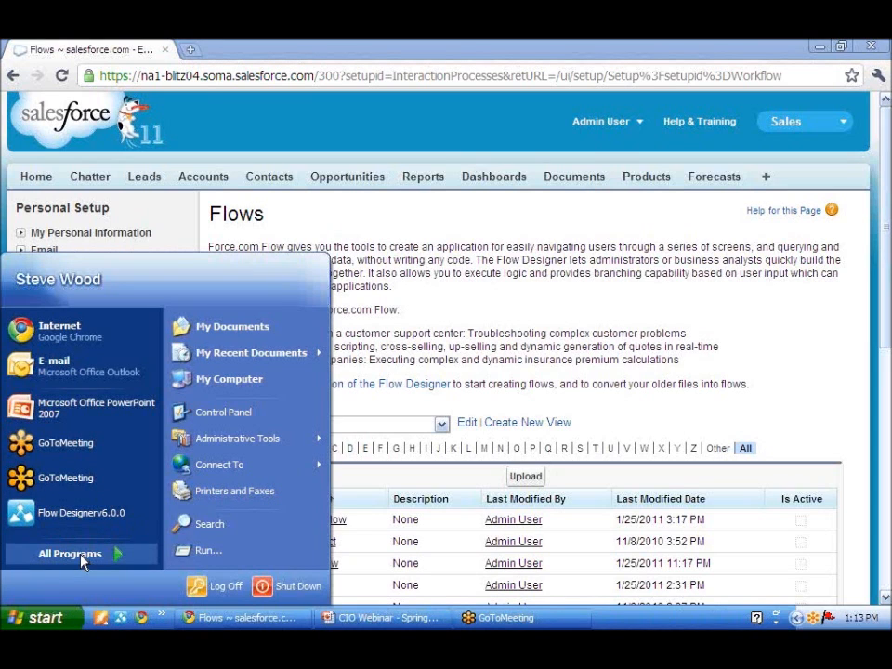
mouse_move(81, 561)
mouse_move(228, 509)
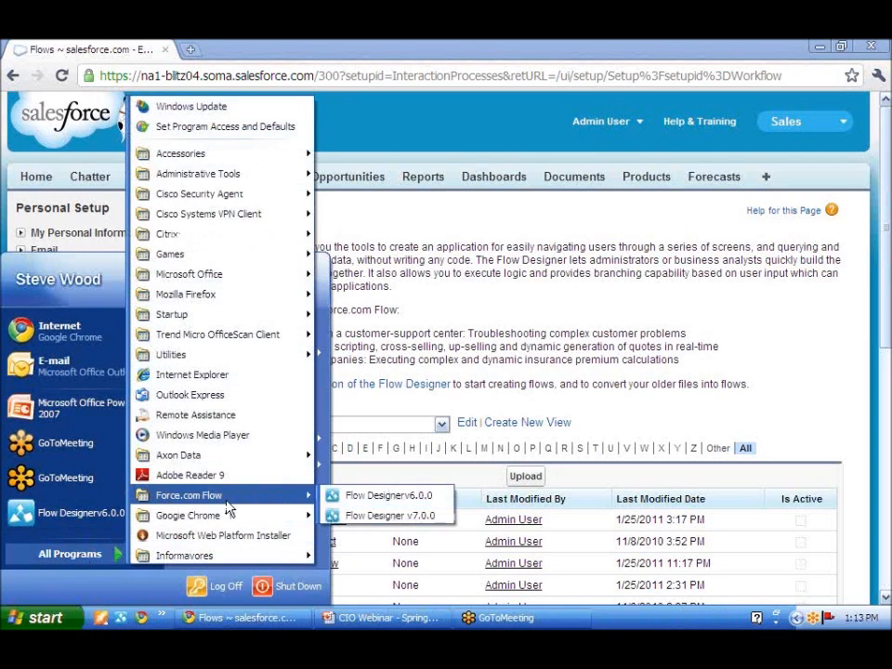
click(376, 517)
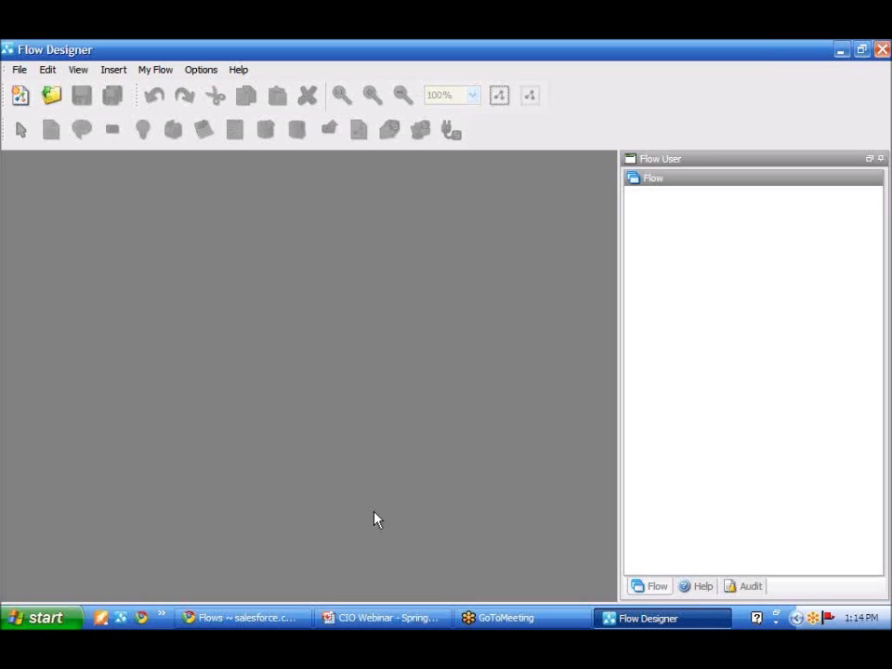
Create a new flow with the unique name MortgageQuote and the version name Mortgage Quote
click(20, 97)
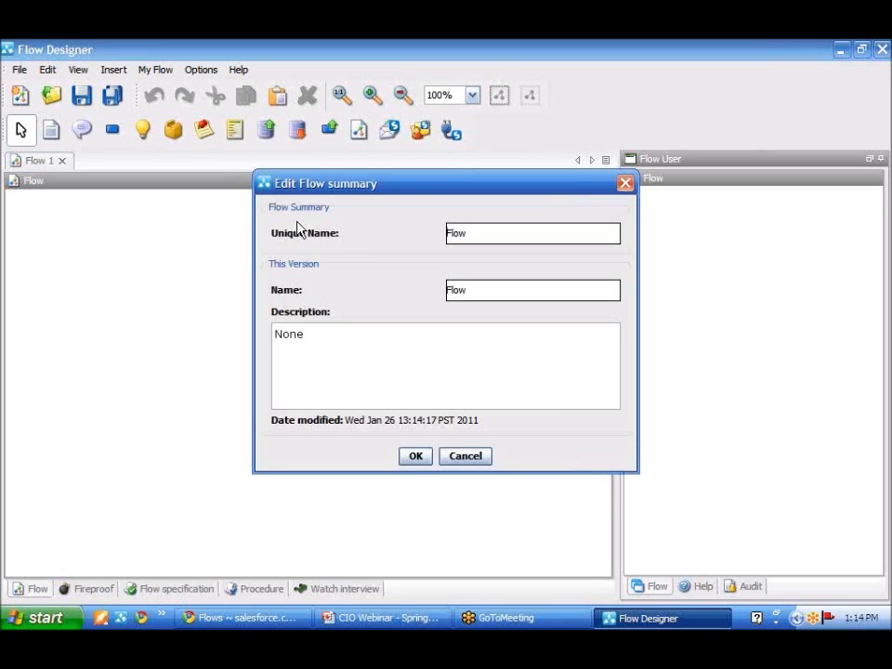
double_click(450, 236)
text(MortgageQuote)
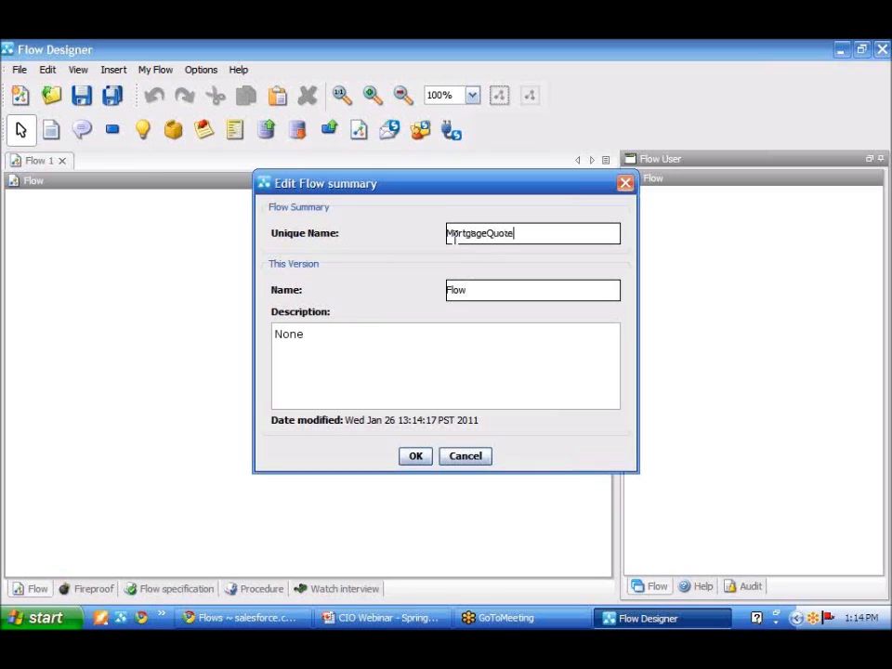
click(458, 289)
double_click(452, 288)
text(Nortgage Quote)
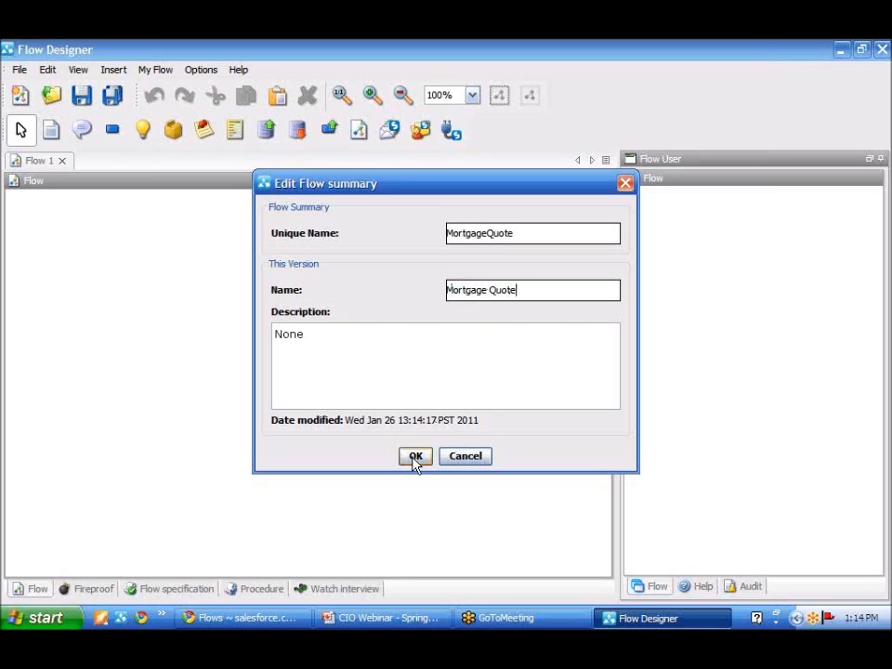
double_click(471, 236)
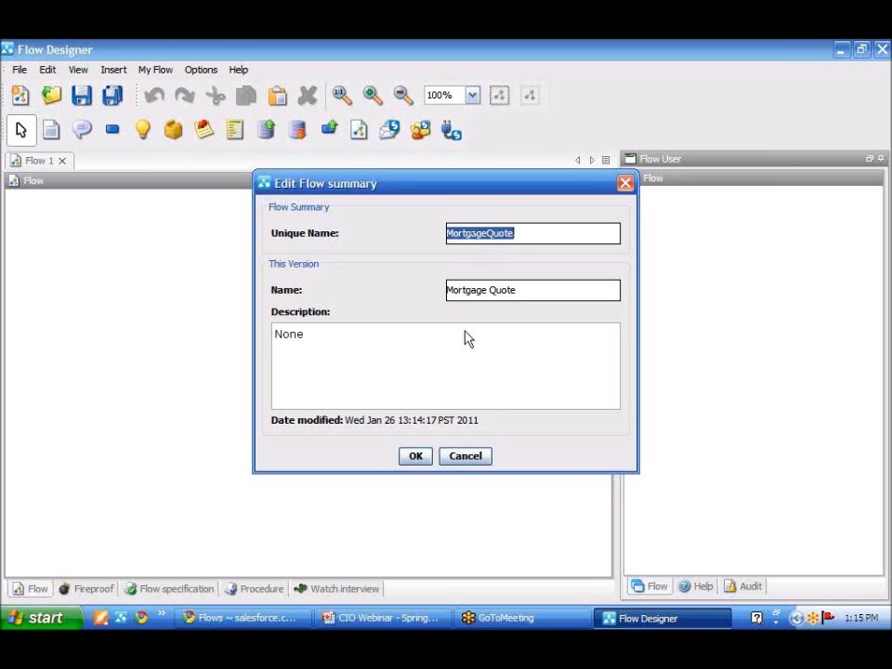
click(415, 456)
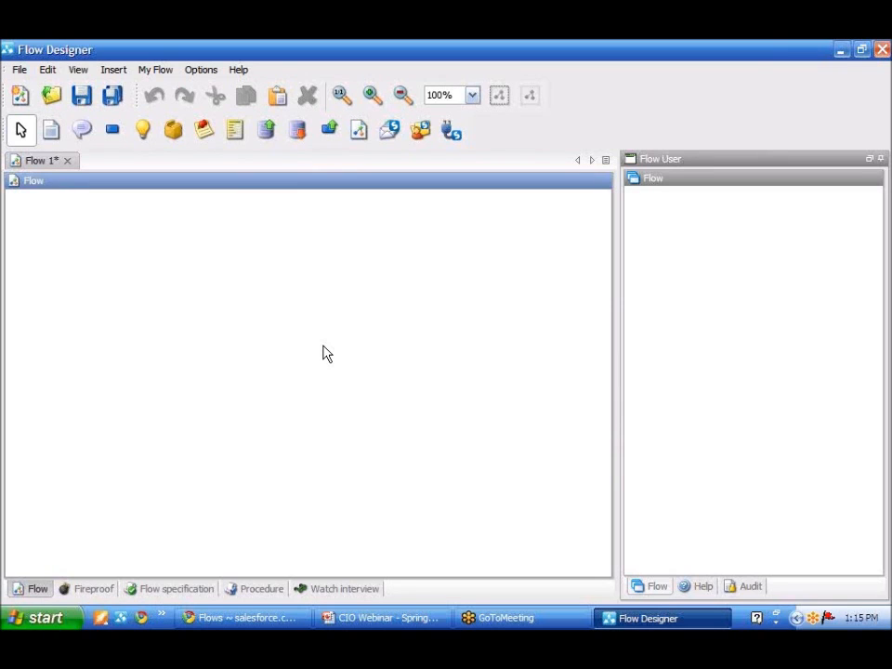
Insert a flare element named Lead Deduplication in the upper part of the empty flow canvas
click(204, 135)
click(240, 256)
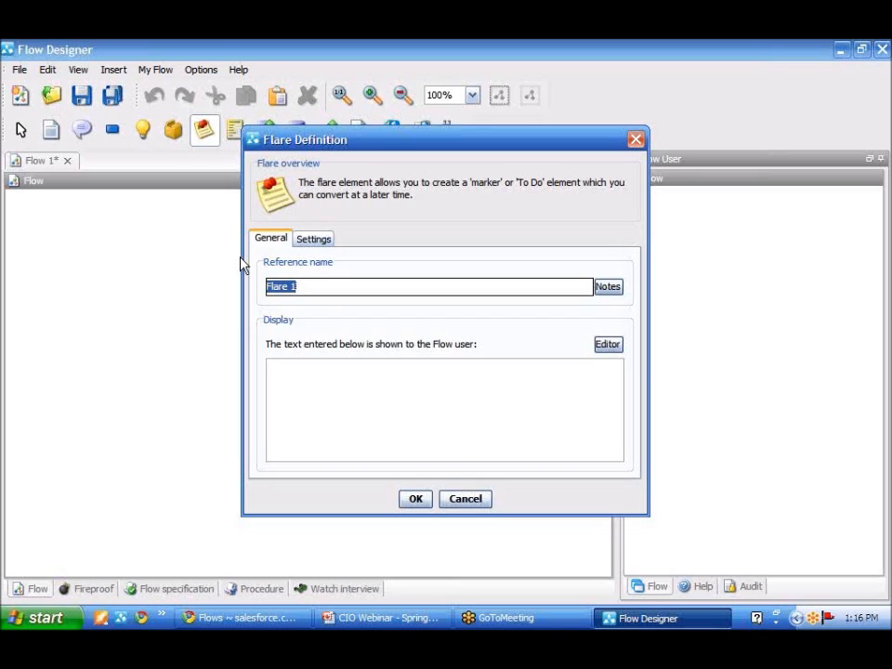
text(Lead Deduplica)
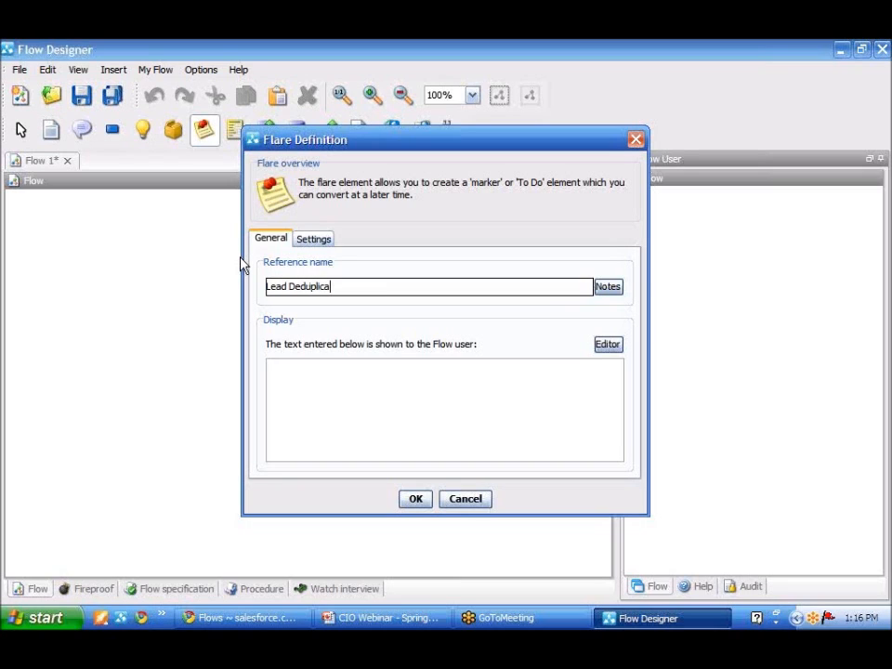
text(tion)
click(414, 500)
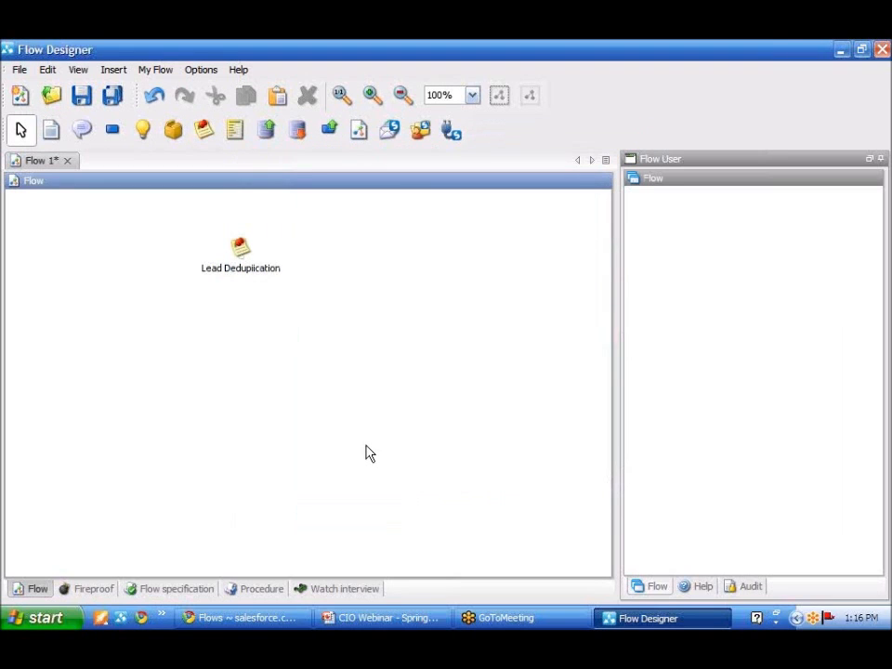
Insert a flare named Collection Quote directly below Lead Deduplication and connect Lead Deduplication to it
click(206, 131)
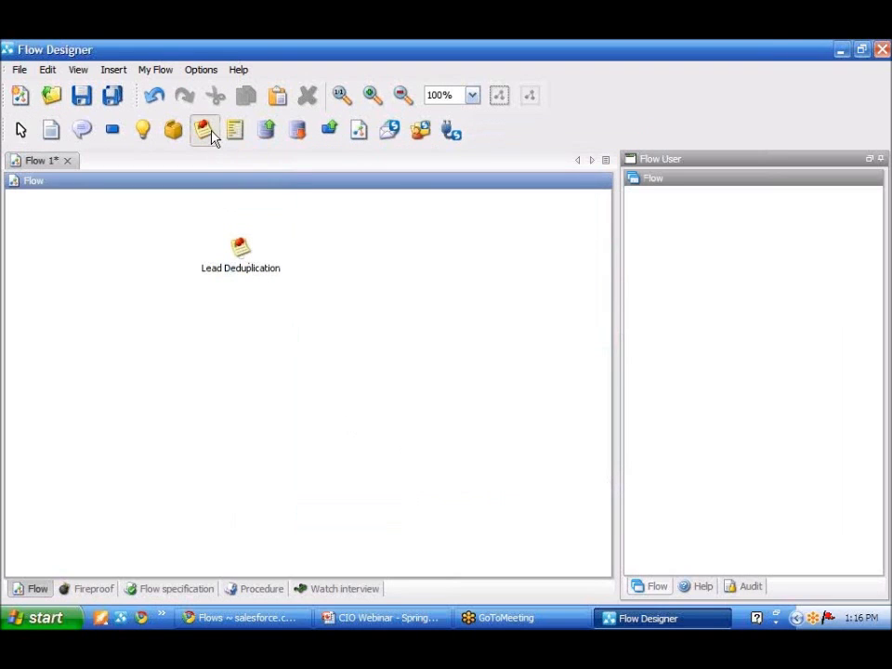
click(240, 315)
text(Colle)
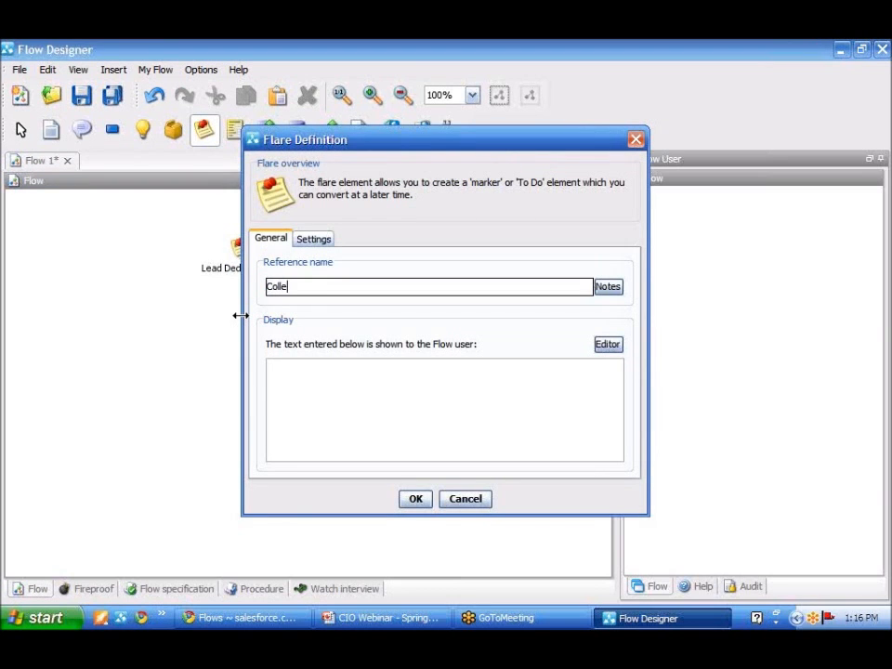
text(ction Ouote)
click(416, 499)
drag(242, 249, 271, 325)
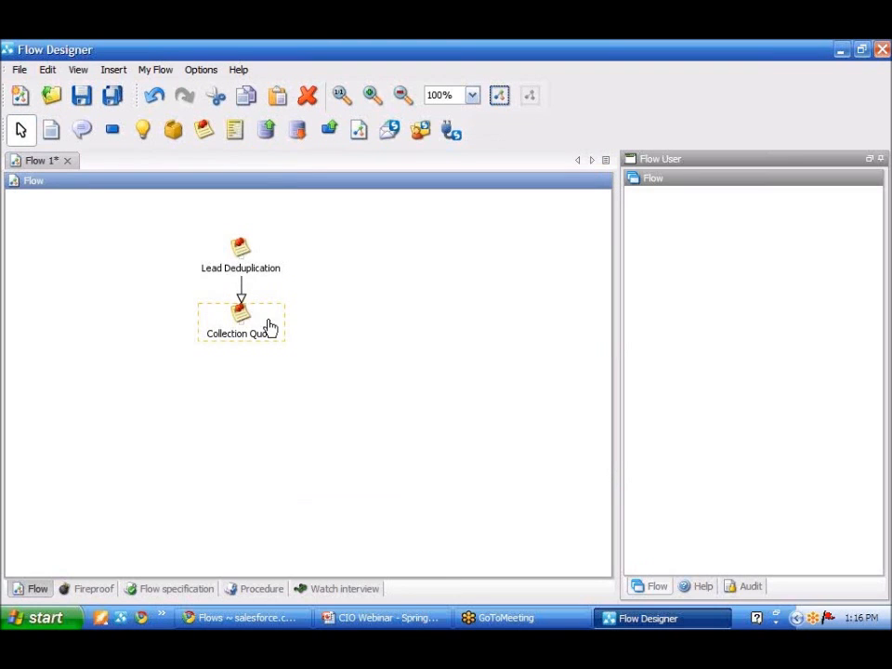
Insert a flare named Generate Quote below Collection Quote and connect Collection Quote to it
click(205, 130)
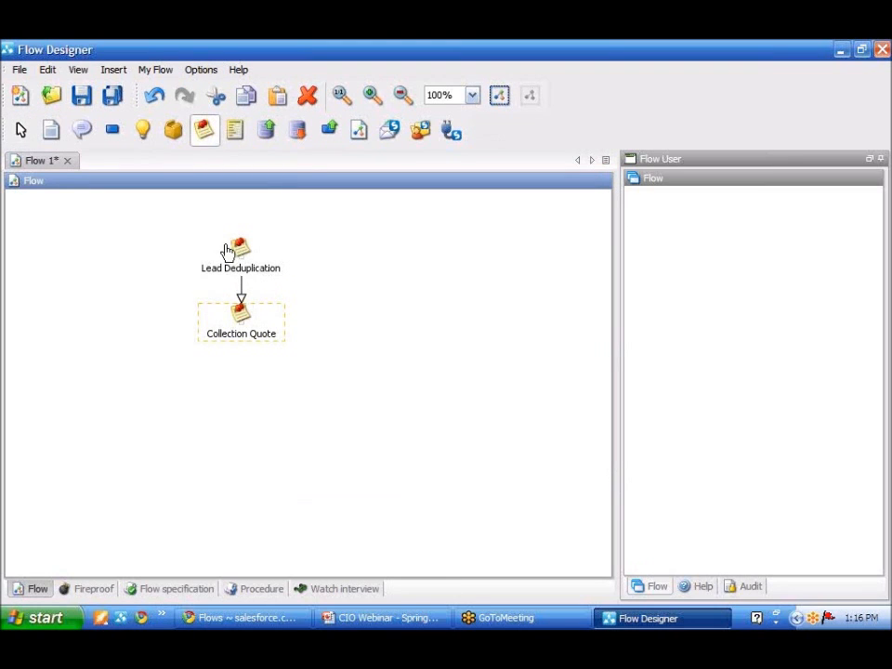
click(240, 392)
text(Gen)
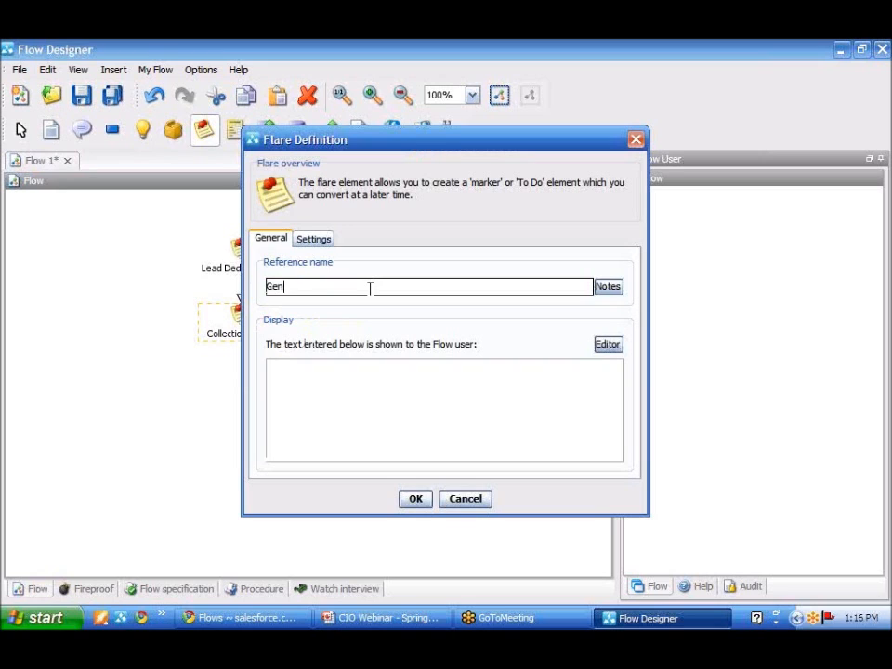
text(erate Quote)
click(415, 500)
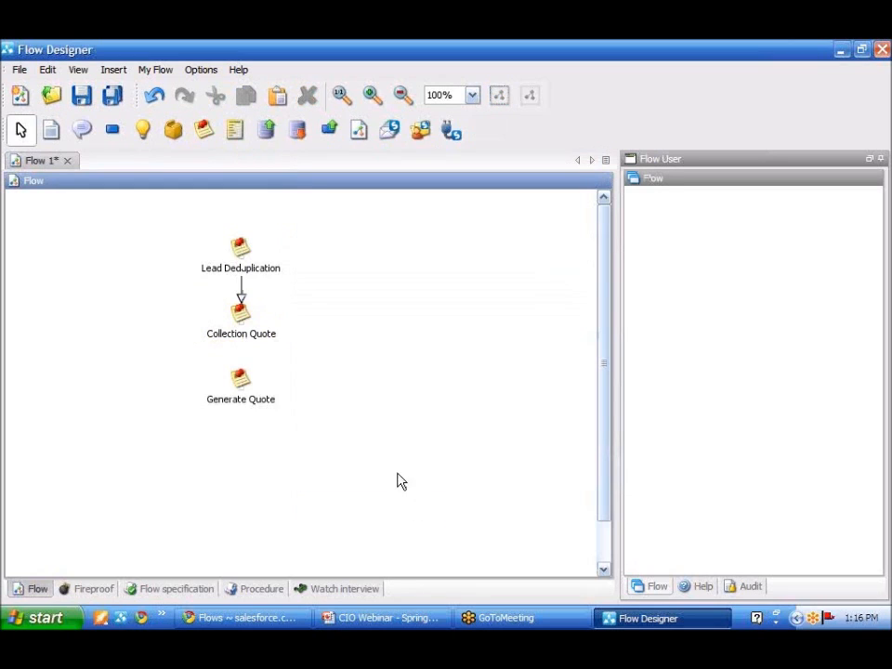
drag(240, 321, 255, 382)
Insert a flare named Email Quote below Generate Quote and connect Generate Quote to it
click(204, 133)
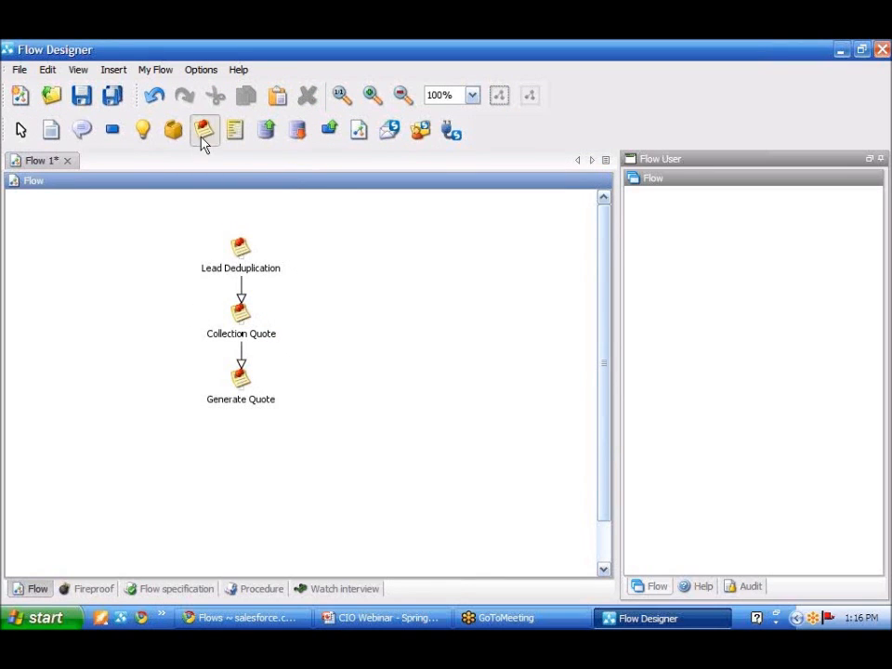
click(243, 455)
text(Email Quote)
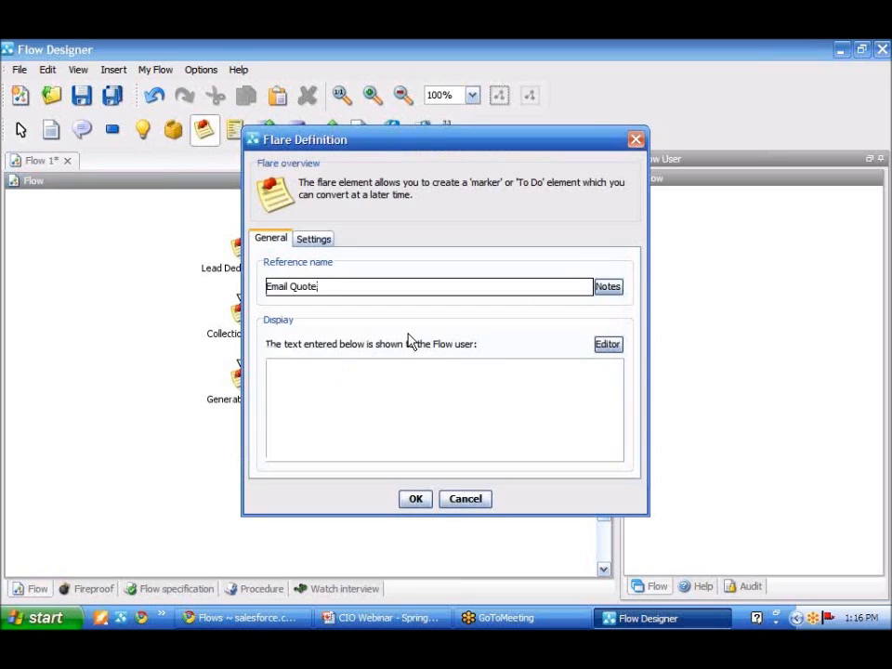
click(415, 500)
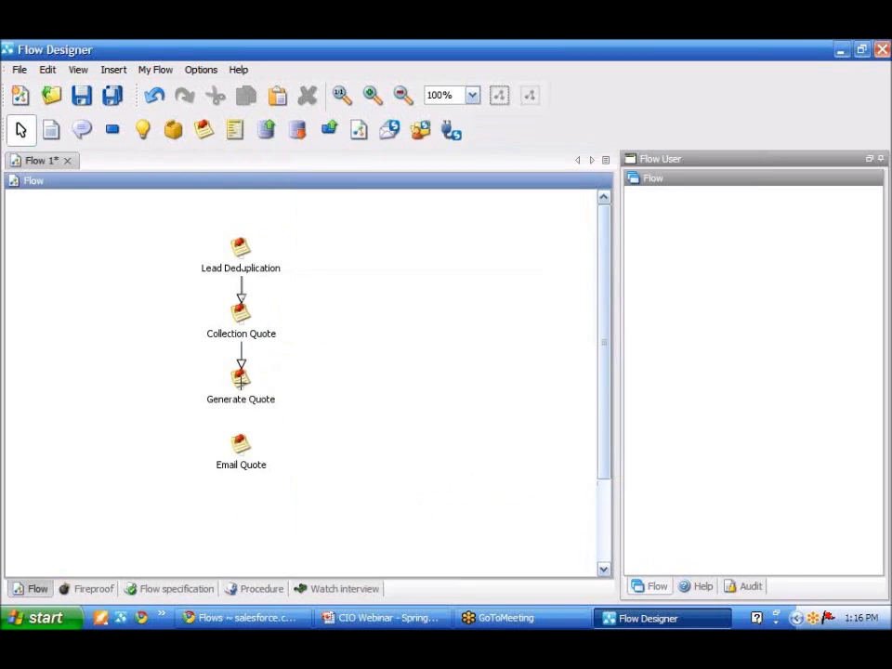
drag(246, 404, 255, 455)
Insert a flare named Task Review below Email Quote, connect Email Quote to it and align it with the column above
click(196, 136)
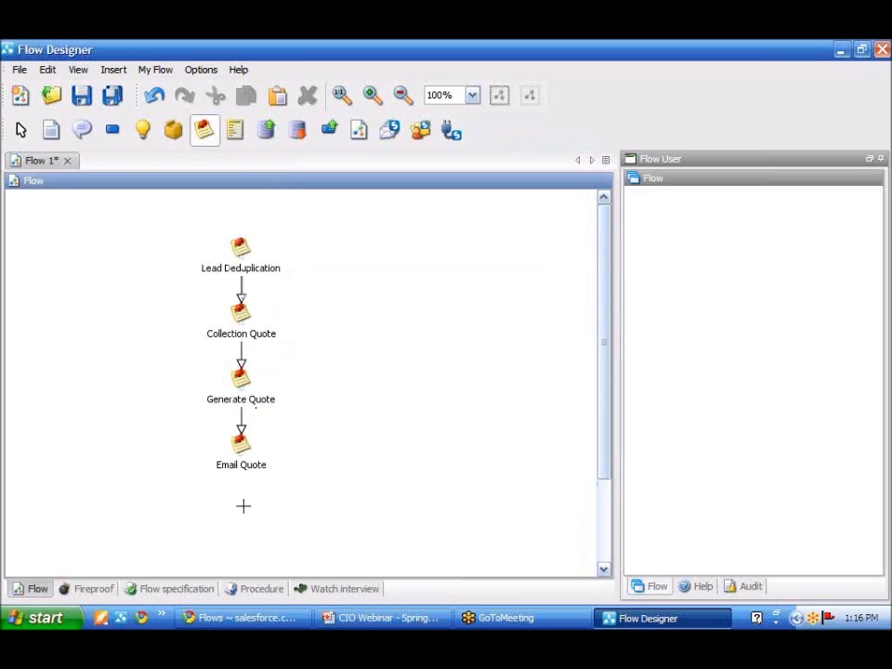
click(239, 518)
text(Tas)
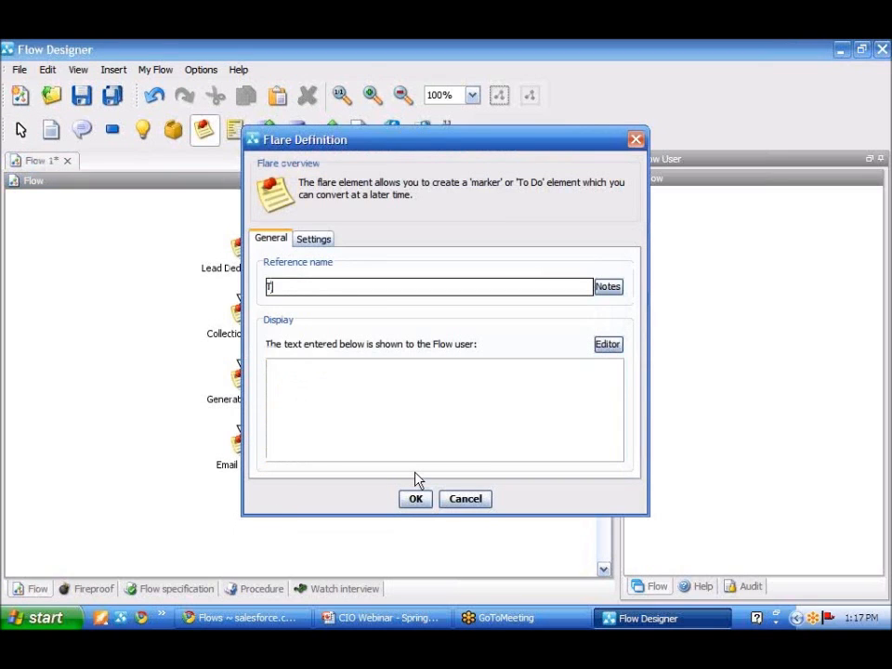
text(k Review)
click(417, 502)
drag(238, 448, 250, 532)
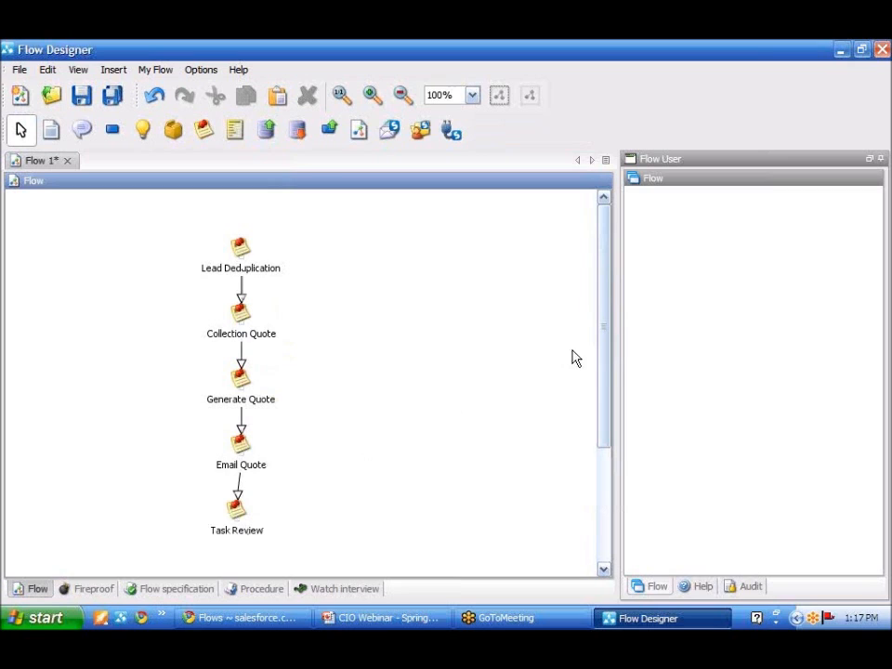
drag(604, 358, 603, 402)
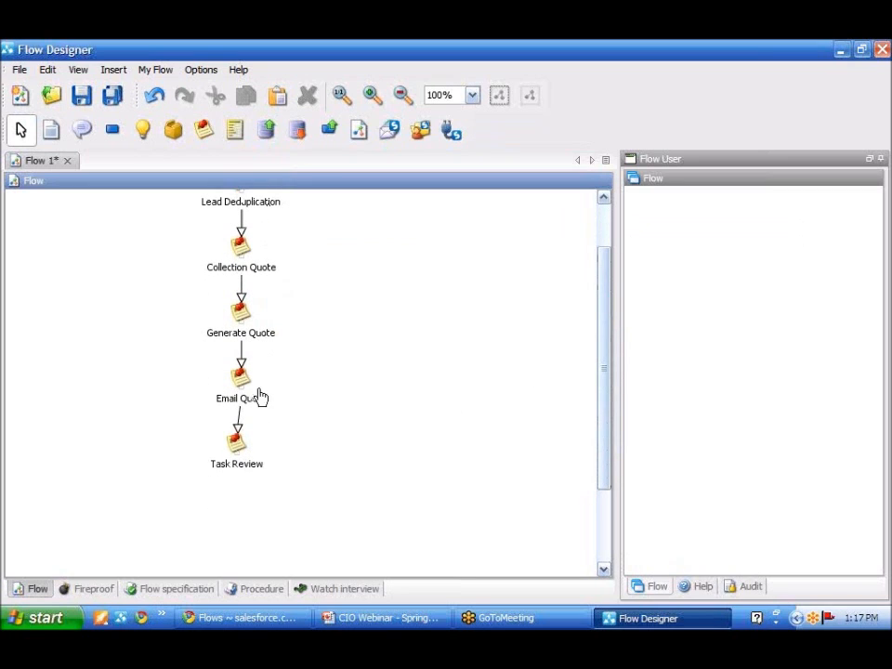
mouse_move(257, 452)
mouse_down()
mouse_move(269, 458)
mouse_move(260, 455)
mouse_up()
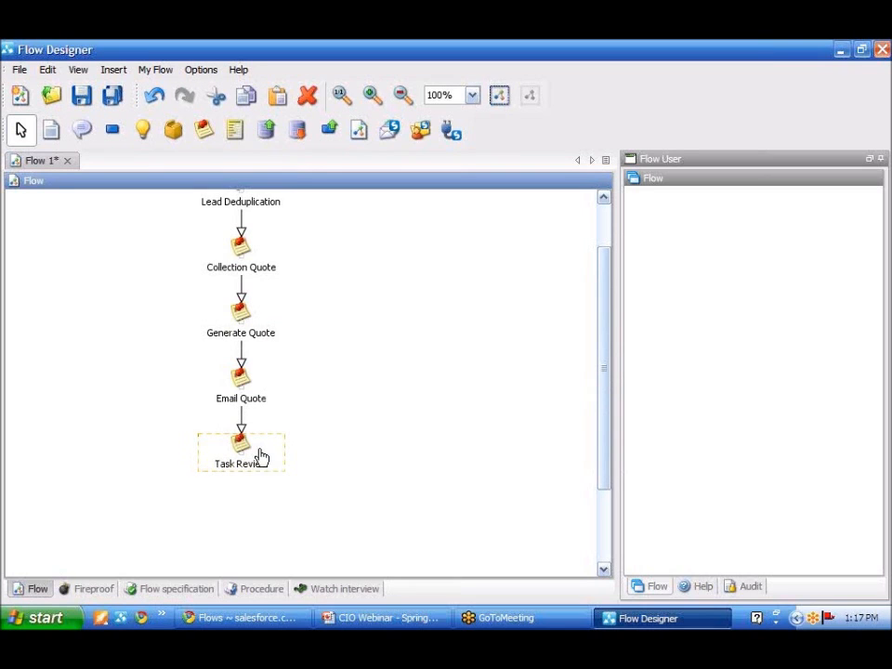
Insert a final flare named Done below Task Review and connect Task Review to it
click(204, 129)
click(242, 521)
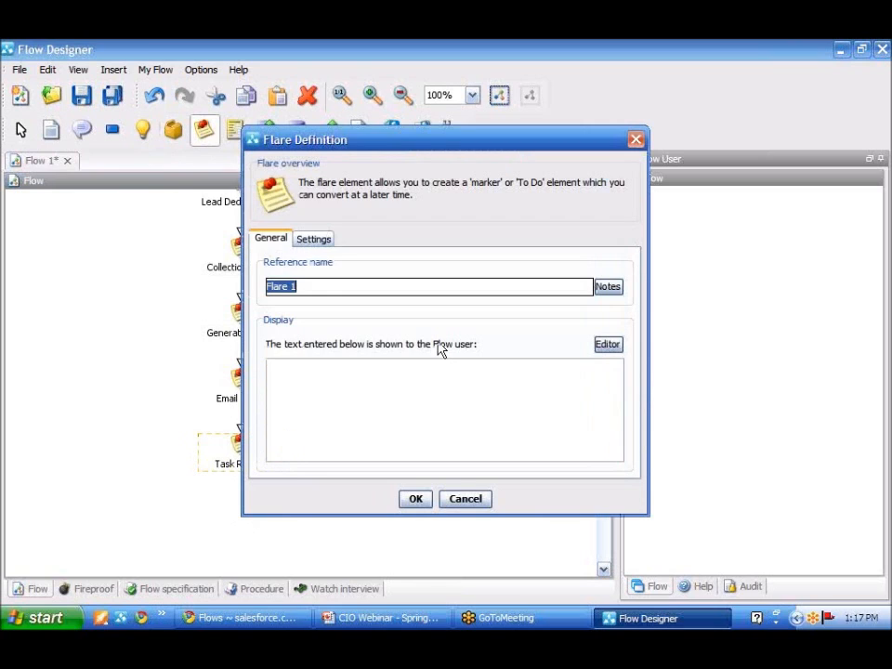
text(one)
key(BackSpace)
key(BackSpace)
key(BackSpace)
text(De)
key(BackSpace)
text(one)
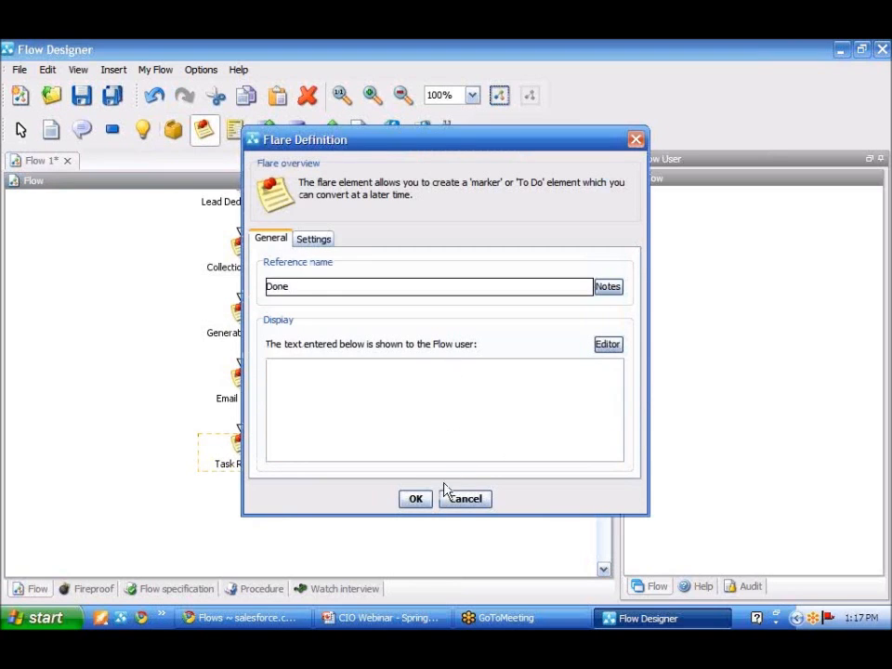
click(417, 499)
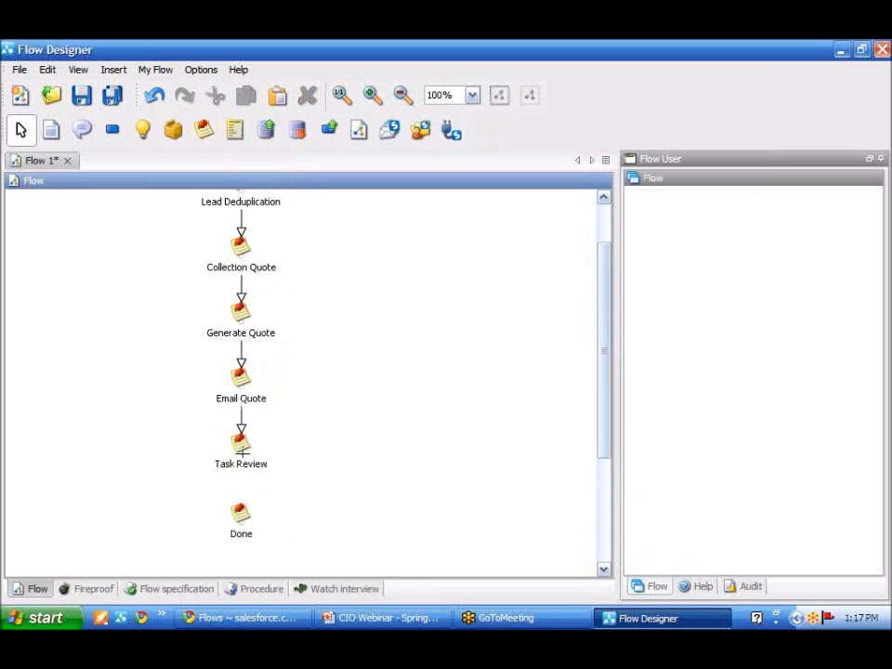
drag(240, 460, 266, 526)
drag(604, 387, 607, 324)
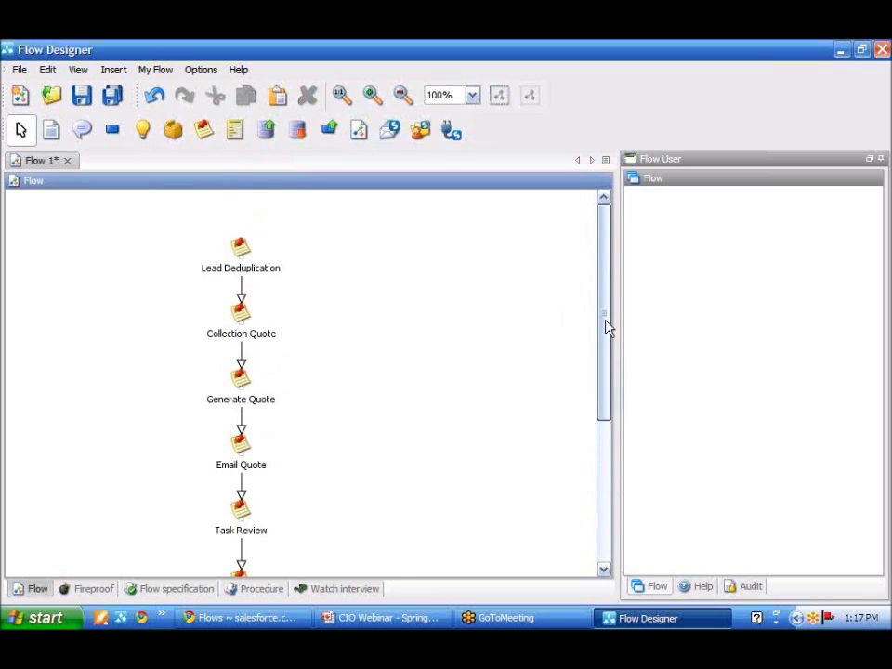